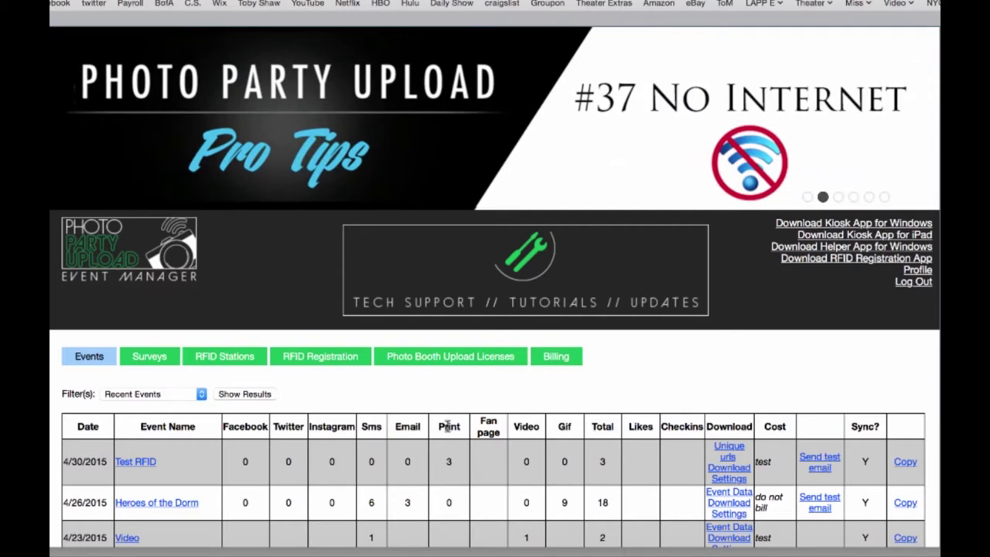
- Scroll to the bottom of the Events table to reach Create New Event
scroll(452, 412, down, 15)
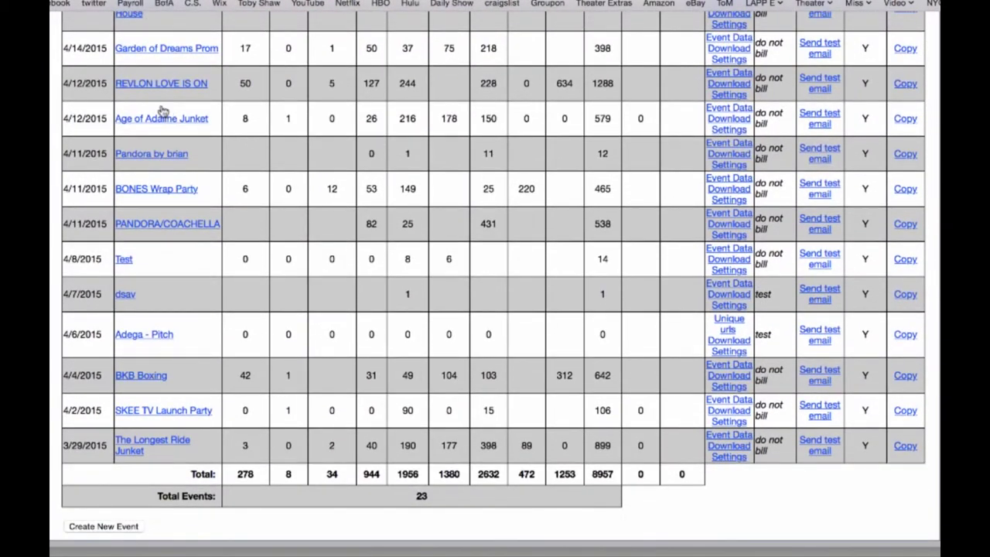
- Start a new event dated the 24th and name it 'Test event'
click(108, 525)
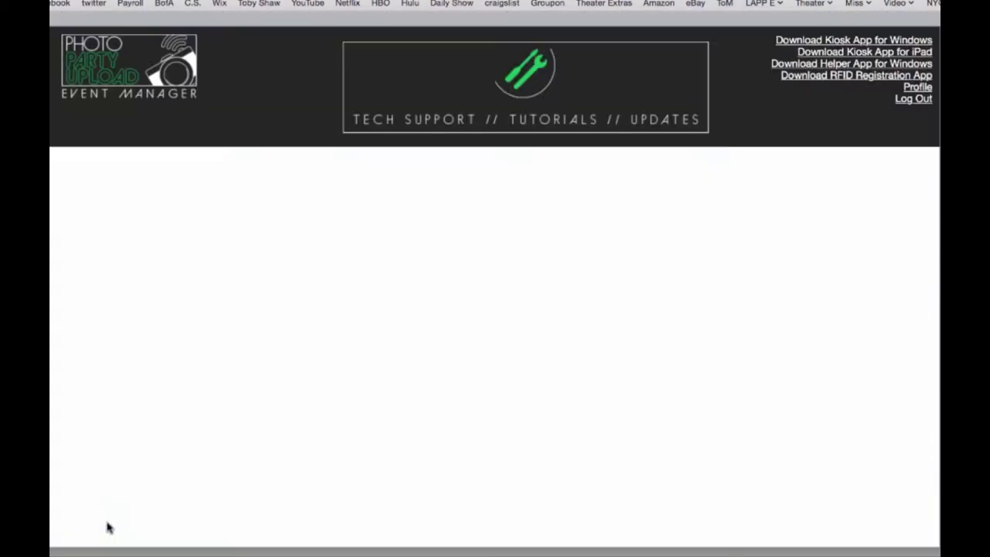
click(193, 285)
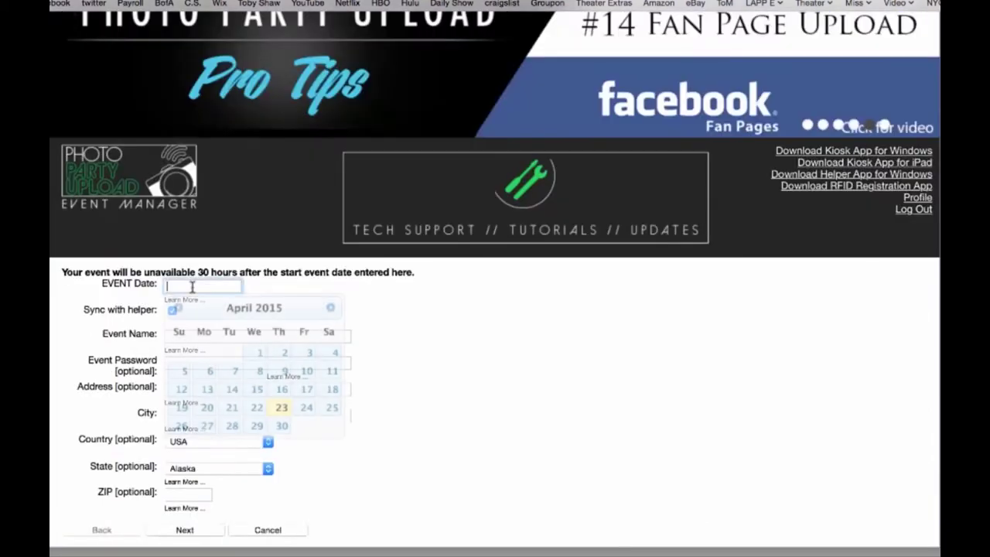
click(306, 407)
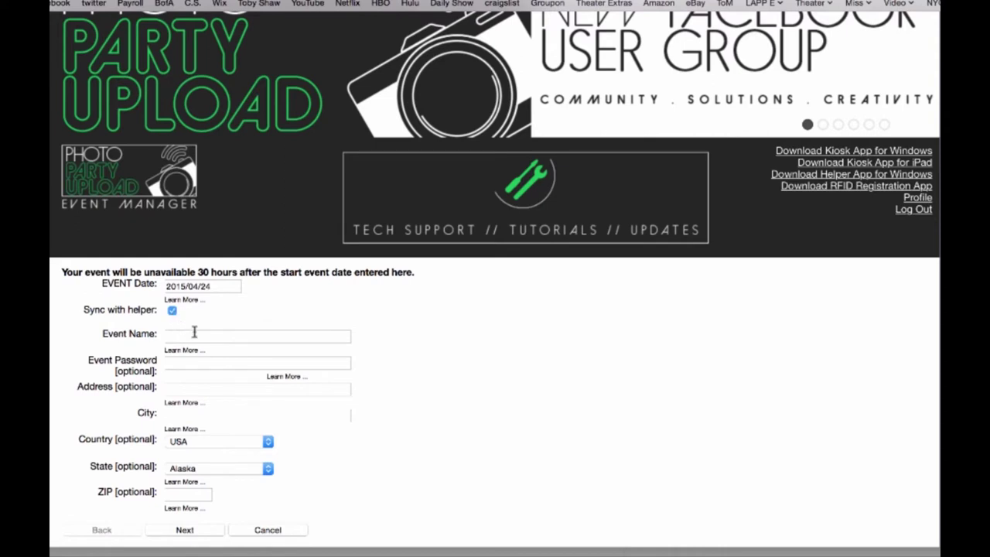
click(194, 335)
text(Test)
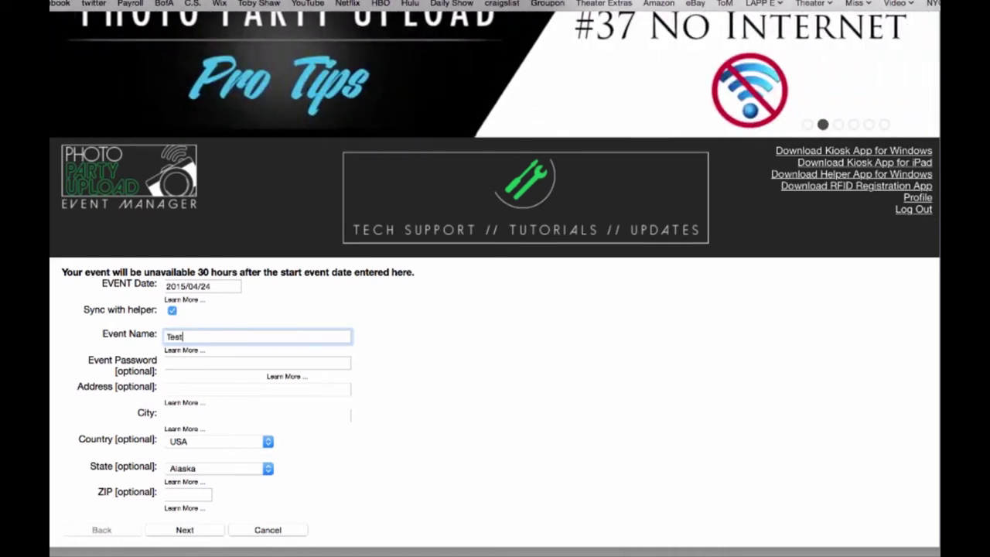
text( event)
- Set the location to LA, California and continue to the services page
key(Tab)
key(Tab)
key(Tab)
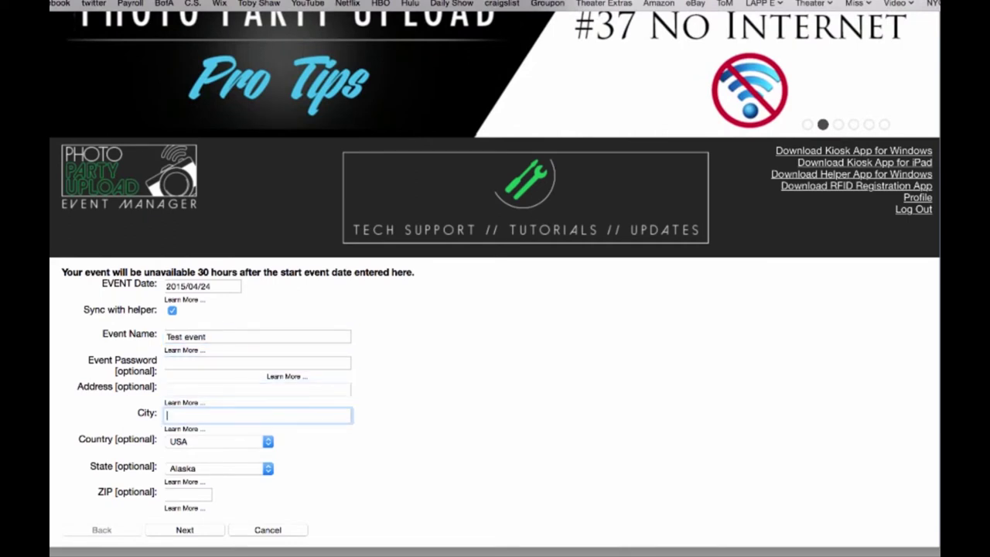
key(Tab)
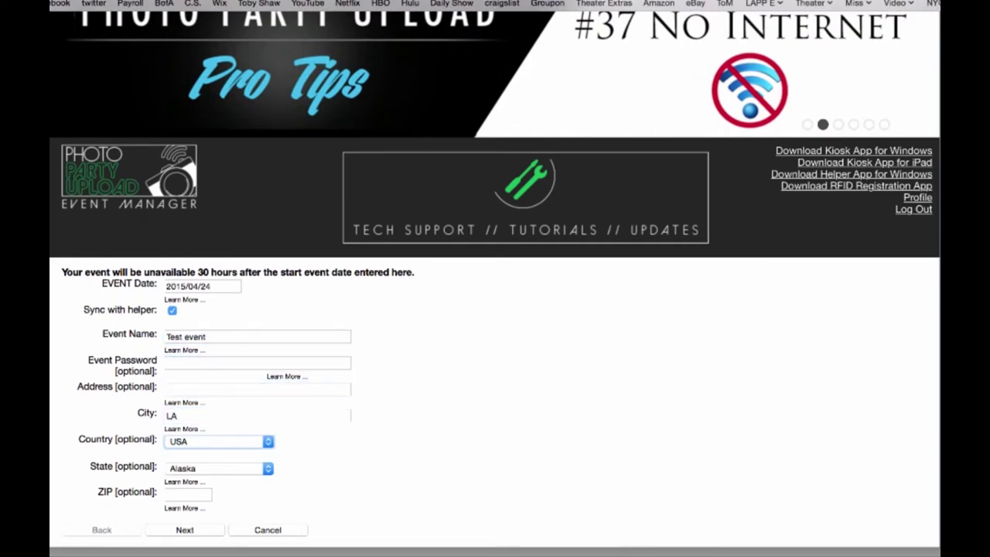
key(Tab)
key(c)
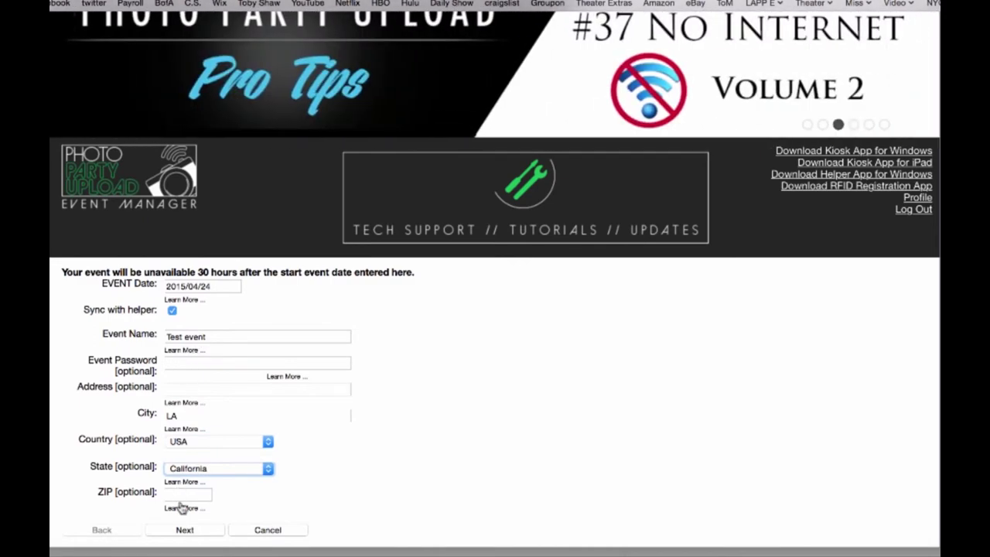
click(185, 529)
scroll(727, 334, down, 2)
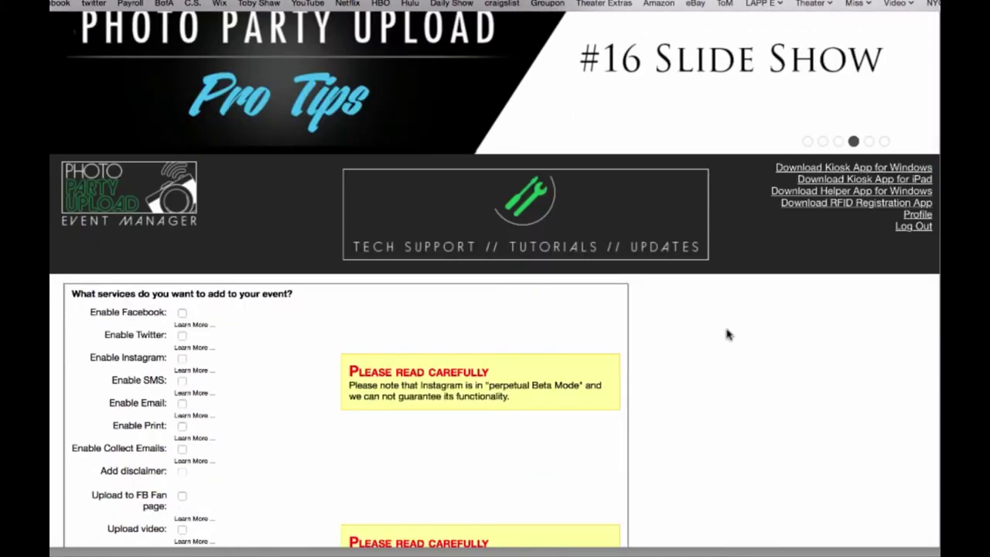
- Enable Facebook sharing with album and wall message posting
click(182, 312)
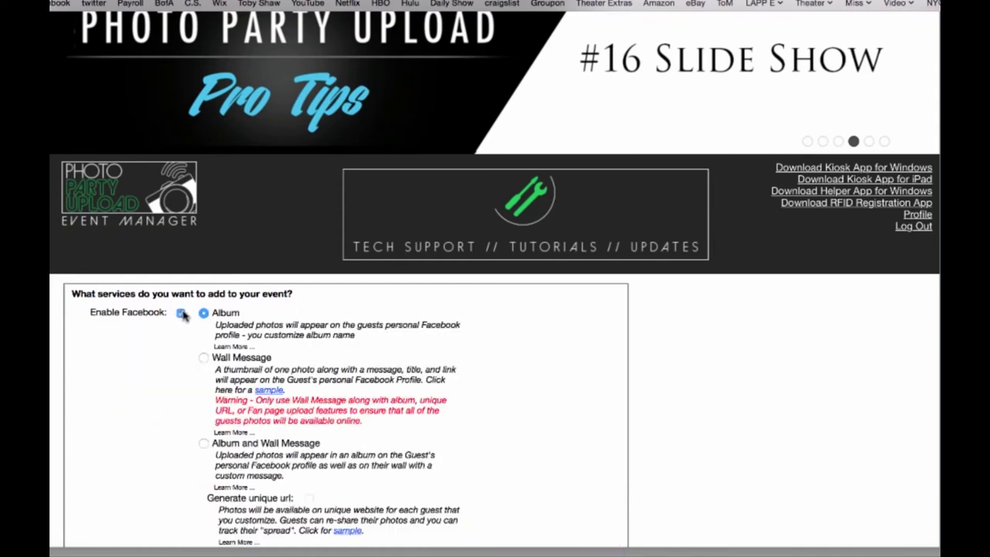
scroll(248, 309, down, 6)
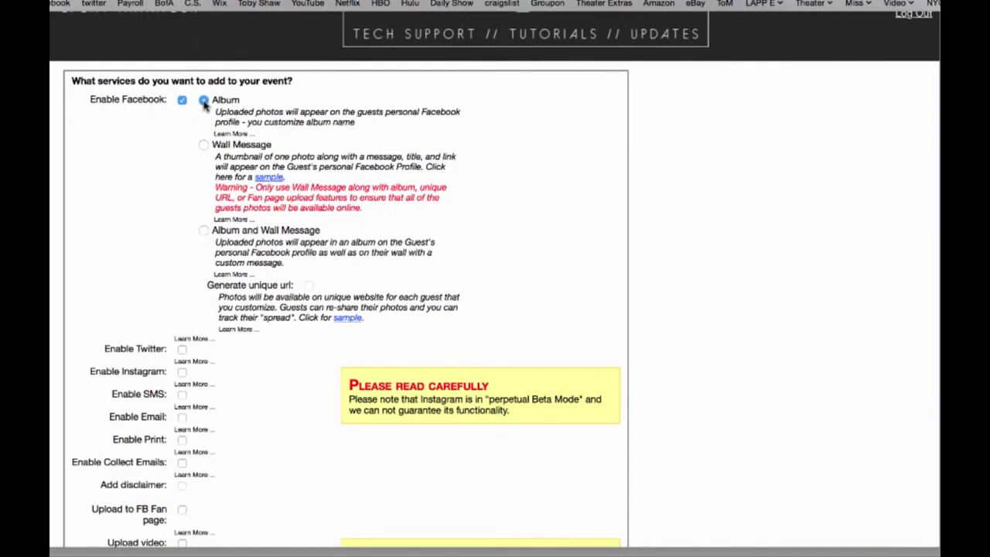
click(204, 144)
click(203, 231)
click(204, 144)
click(204, 231)
- Enable Twitter, Instagram, email and print services for the event
click(182, 348)
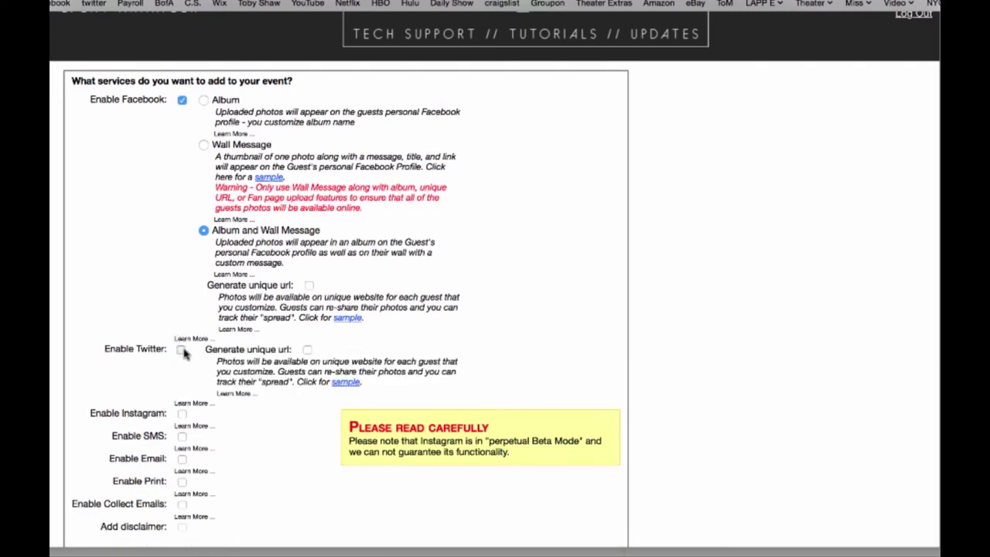
click(181, 414)
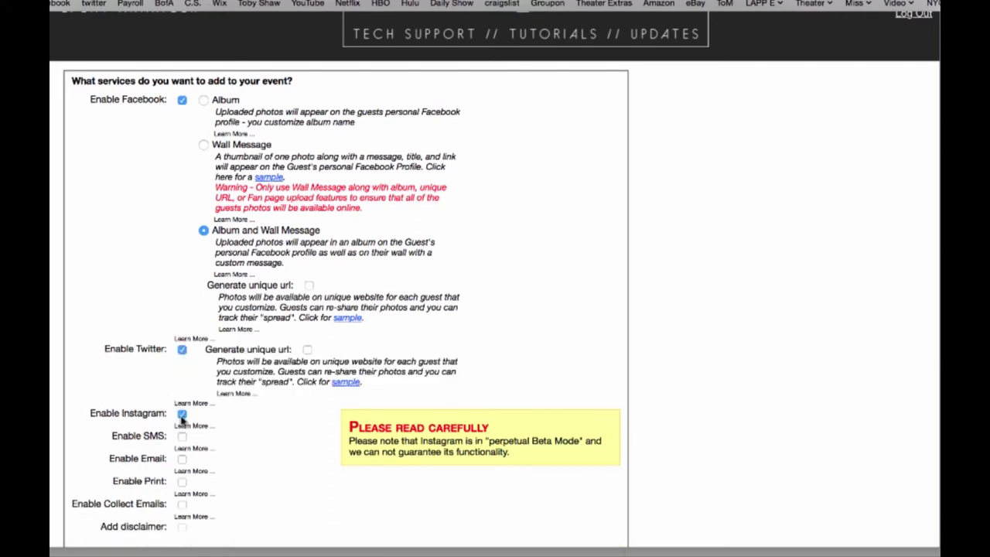
click(181, 459)
scroll(184, 480, down, 3)
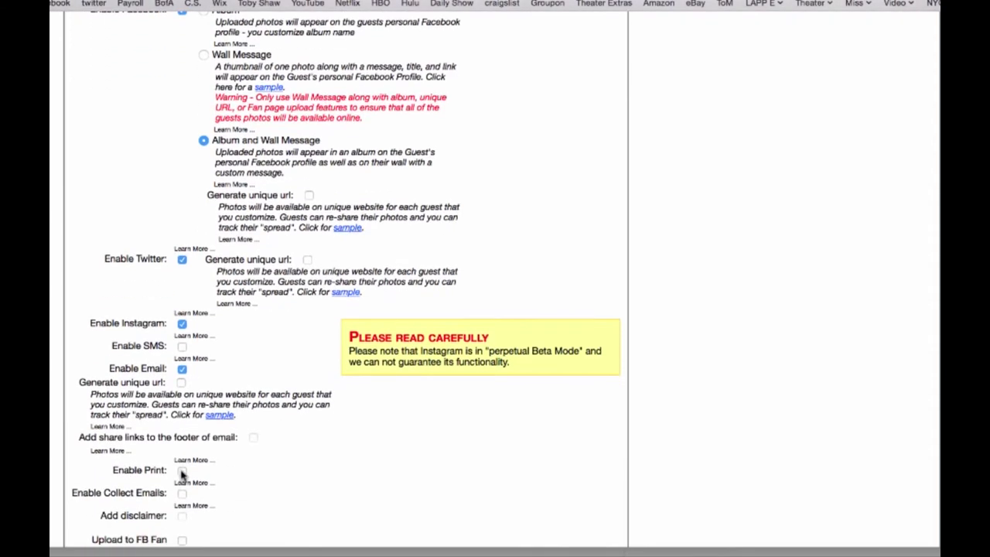
click(183, 470)
scroll(243, 356, down, 8)
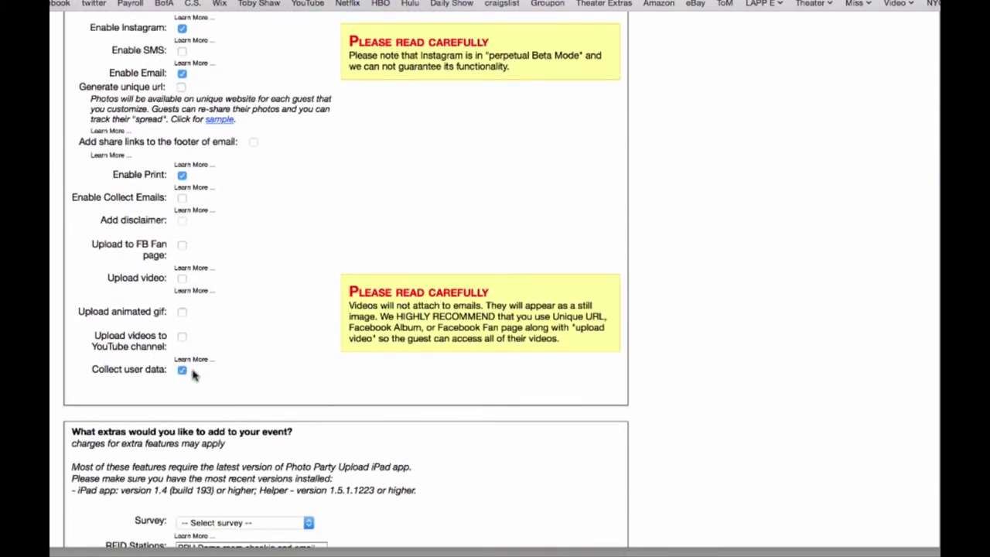
scroll(265, 377, down, 5)
scroll(271, 367, down, 2)
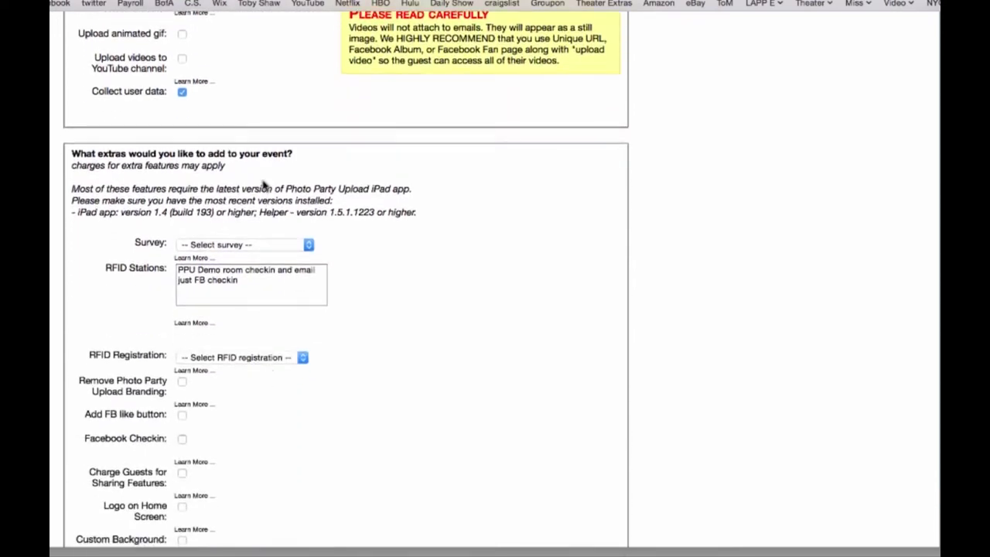
- Use LAPP Overlay 4x6.png as the portrait overlay
scroll(133, 323, down, 8)
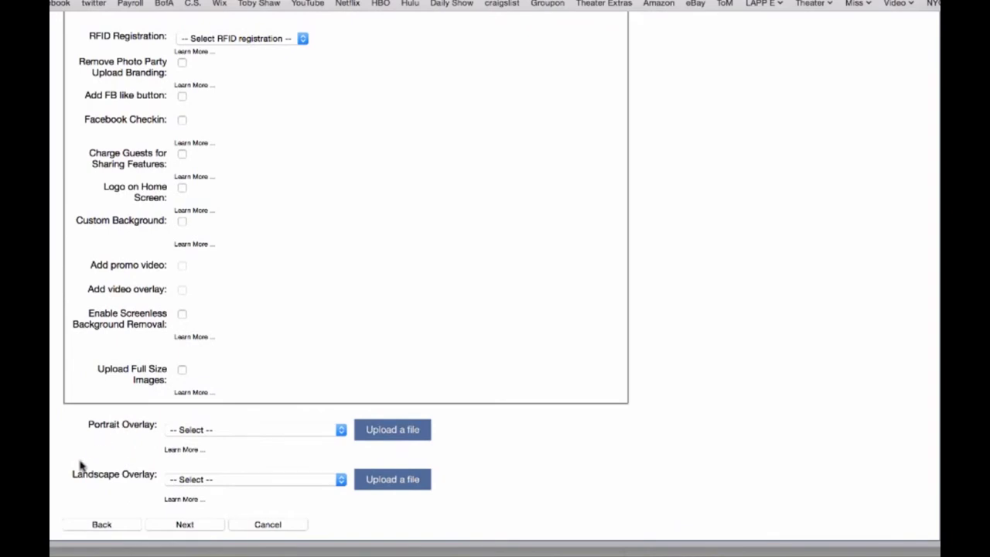
click(410, 430)
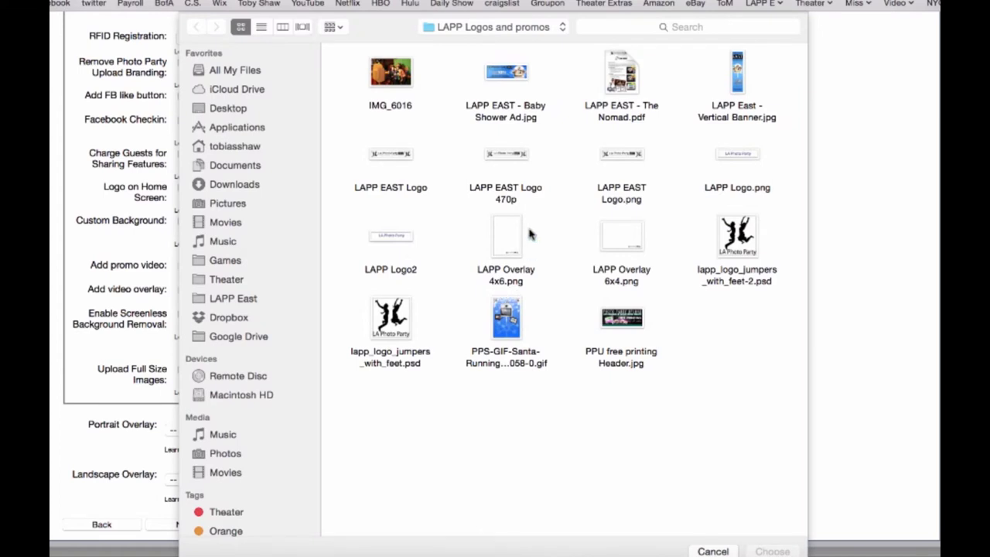
click(505, 241)
click(772, 551)
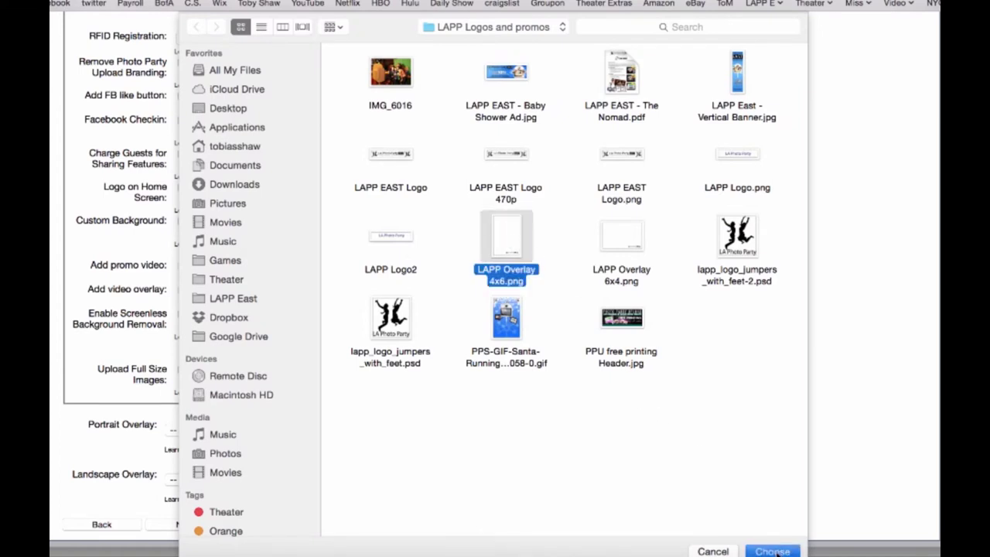
- Use LAPP Overlay 6x4.png as the landscape overlay and continue
scroll(488, 435, down, 10)
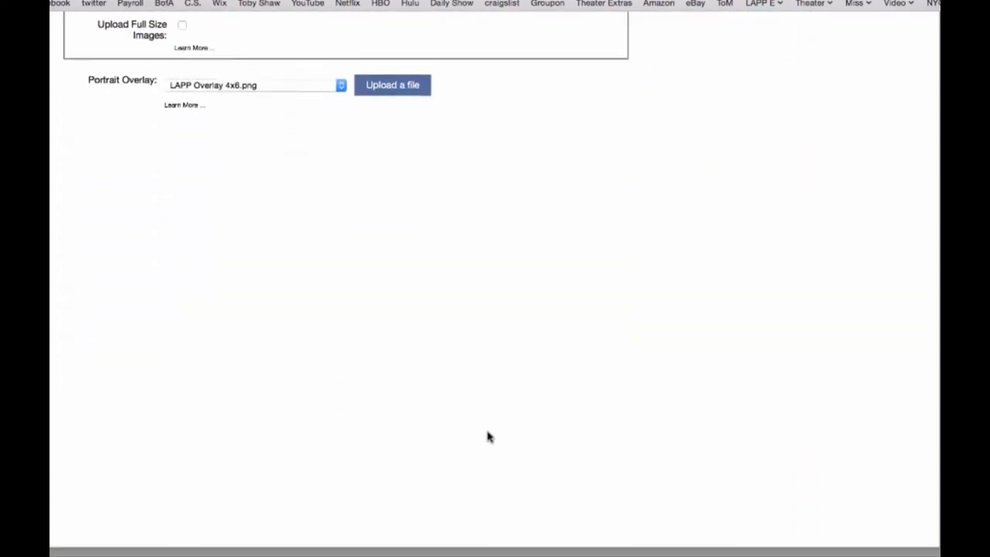
scroll(488, 435, down, 2)
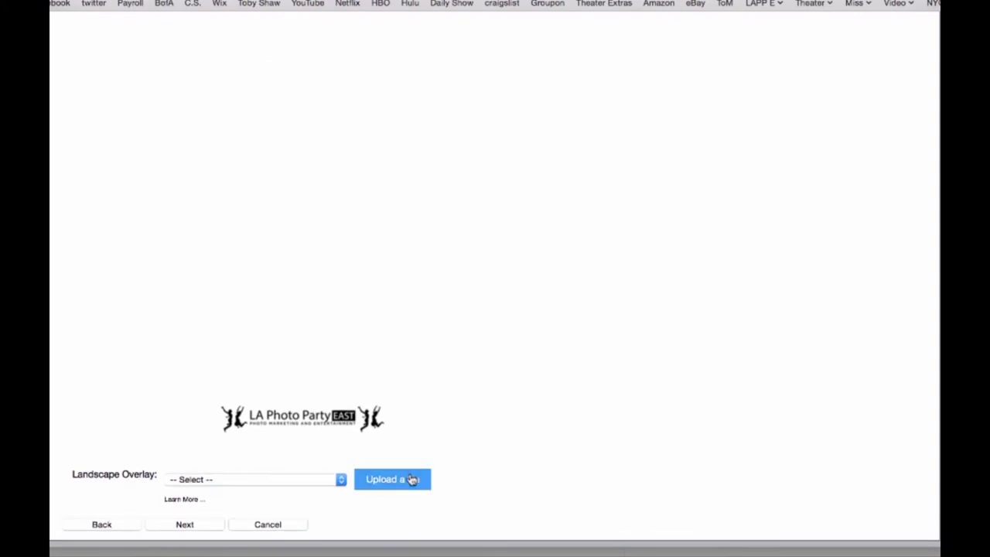
click(623, 244)
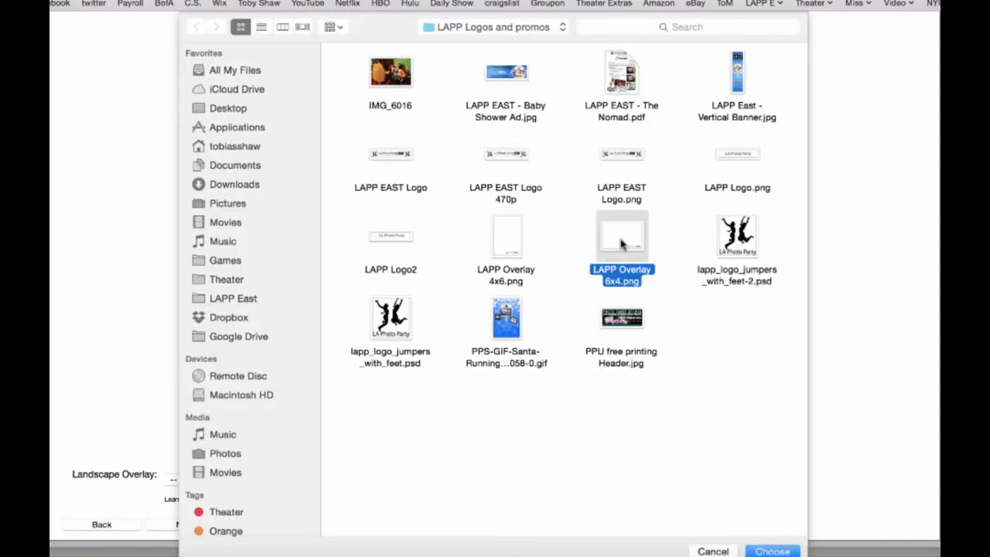
click(766, 550)
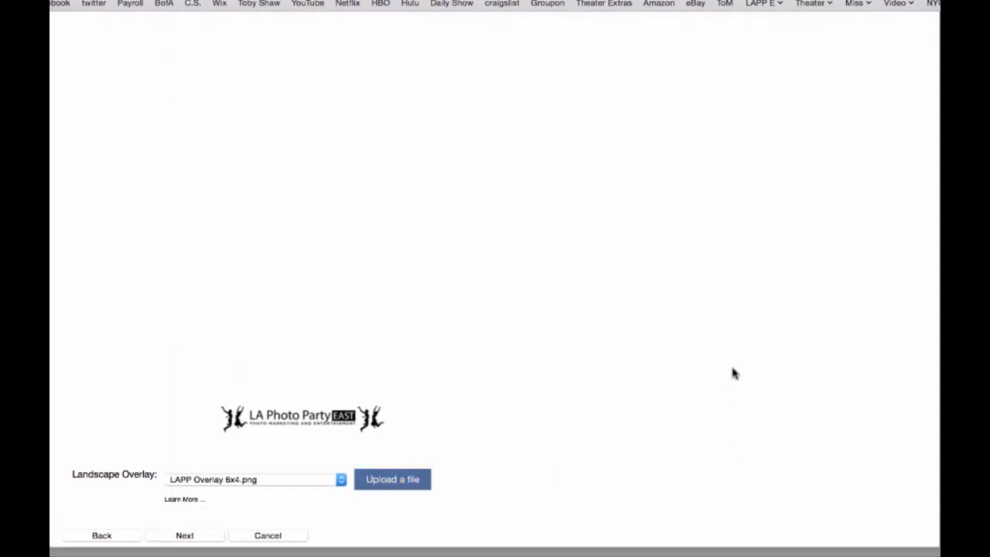
scroll(475, 283, down, 5)
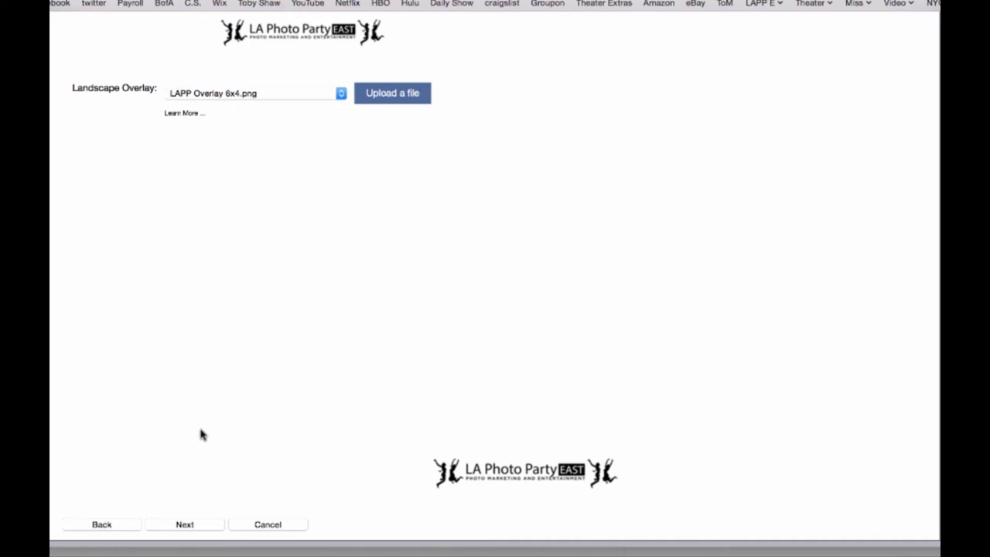
click(194, 523)
- Name the Facebook album 'Test event'
click(282, 368)
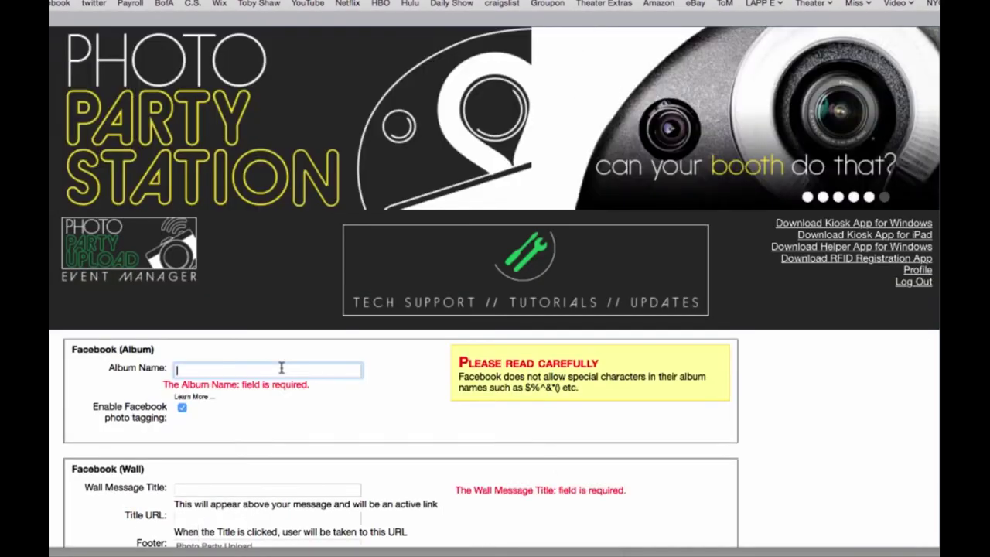
text(Test event)
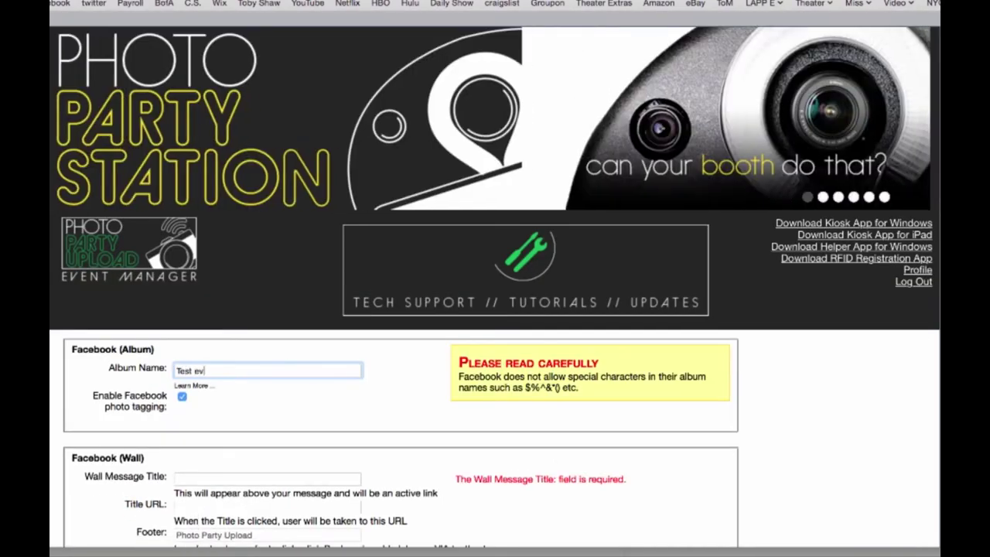
click(182, 396)
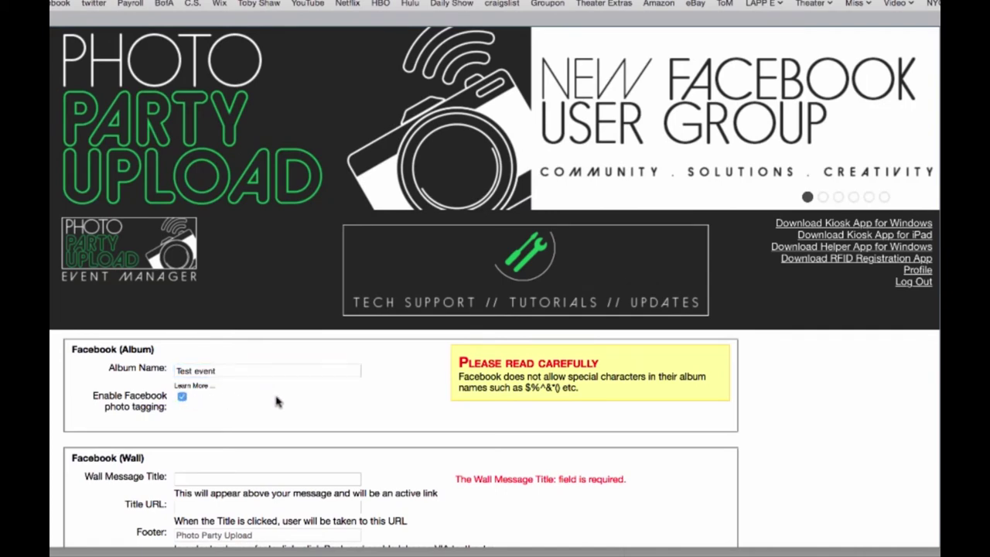
scroll(320, 393, down, 5)
- Paste 'Check out my photo from the ------ event!' as wall title, Twitter and Instagram messages
click(301, 181)
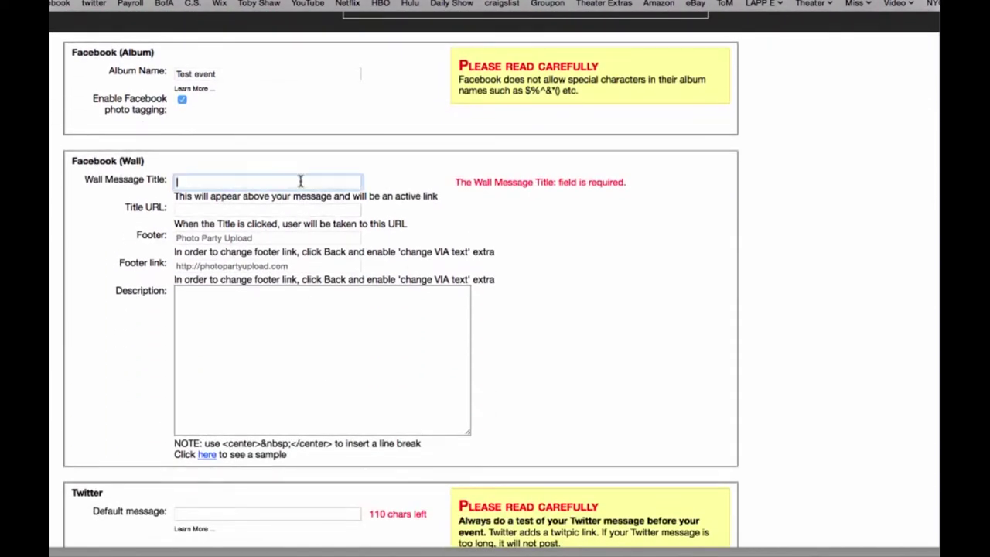
text(Check out my photo from the ------ event!)
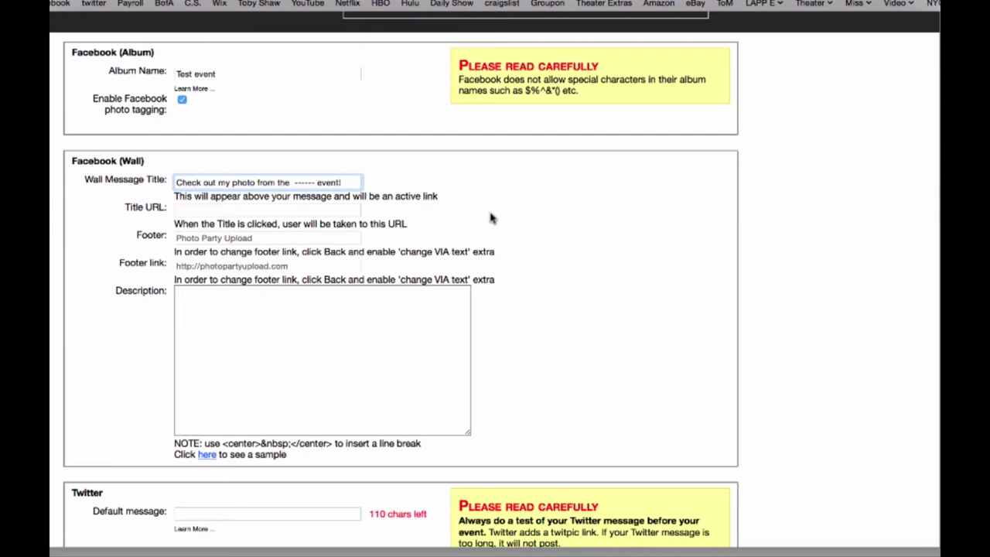
scroll(498, 222, down, 2)
scroll(502, 223, down, 3)
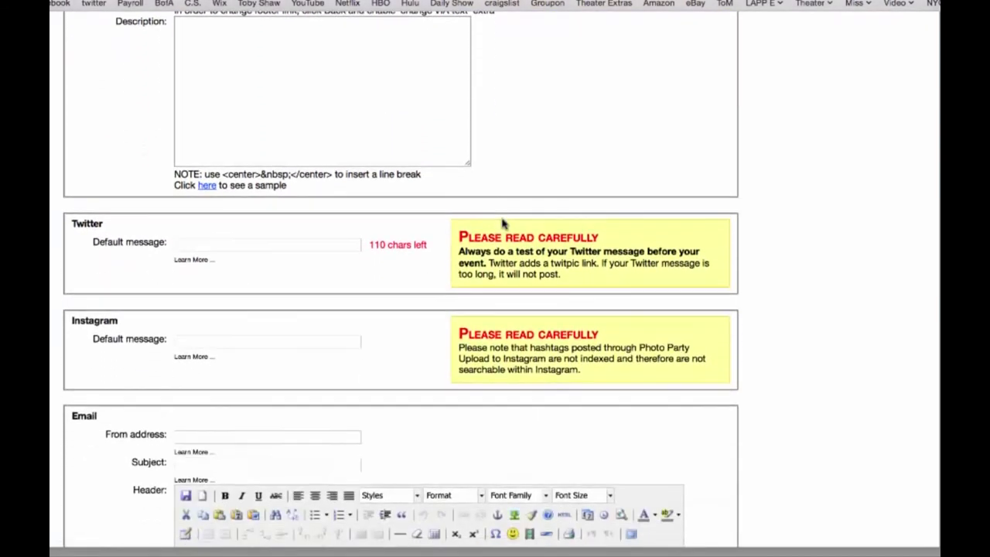
click(347, 243)
text(Check out my photo from the  ------ event!)
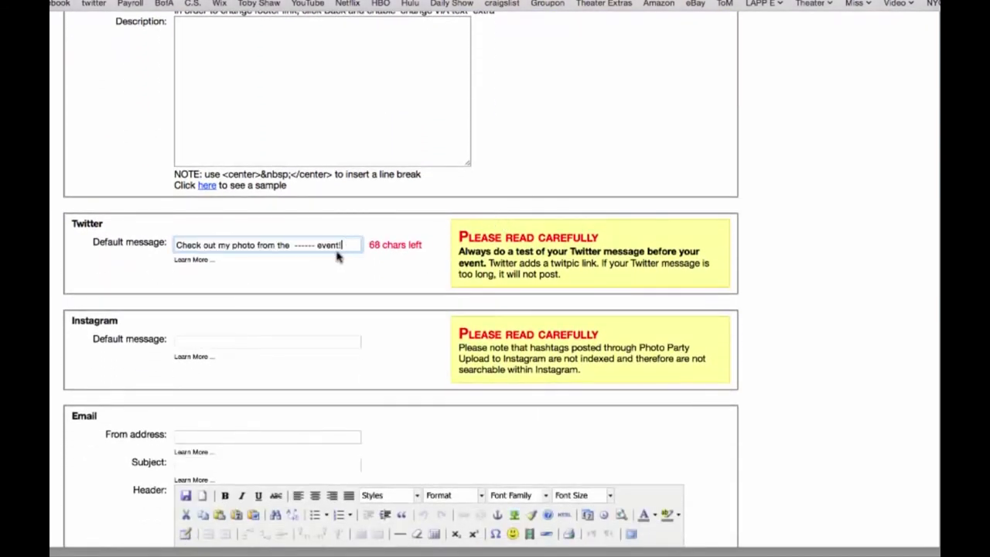
click(294, 339)
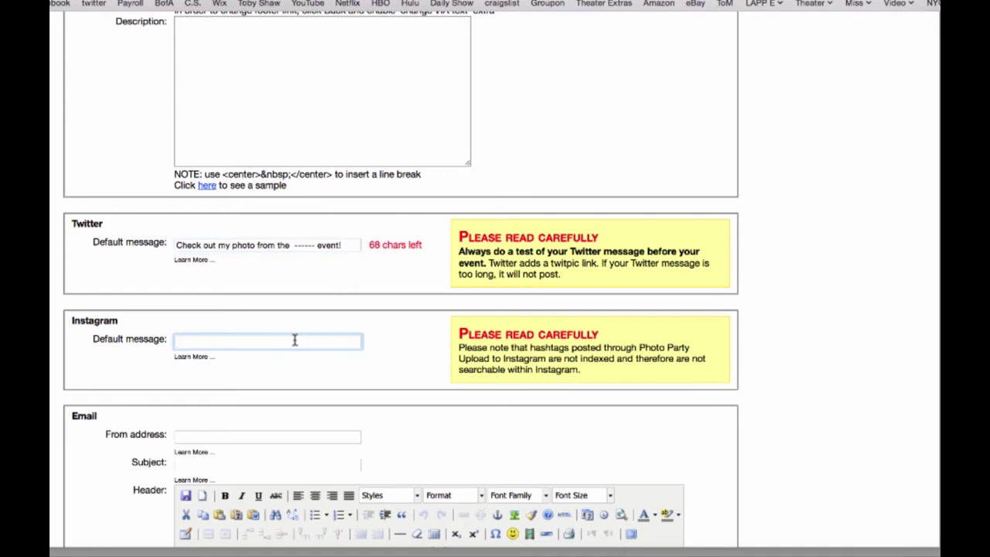
text(Check out my photo from the  ------ event!)
scroll(294, 339, down, 2)
- Enter the sender address and set the subject to 'Check out your photo from the ------ event!'
click(294, 340)
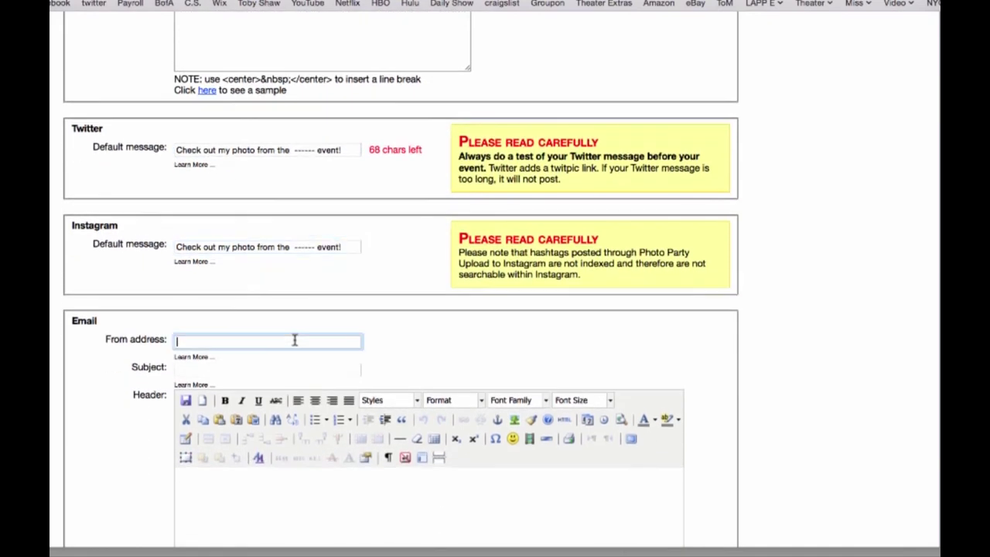
text(photos)
key(Tab)
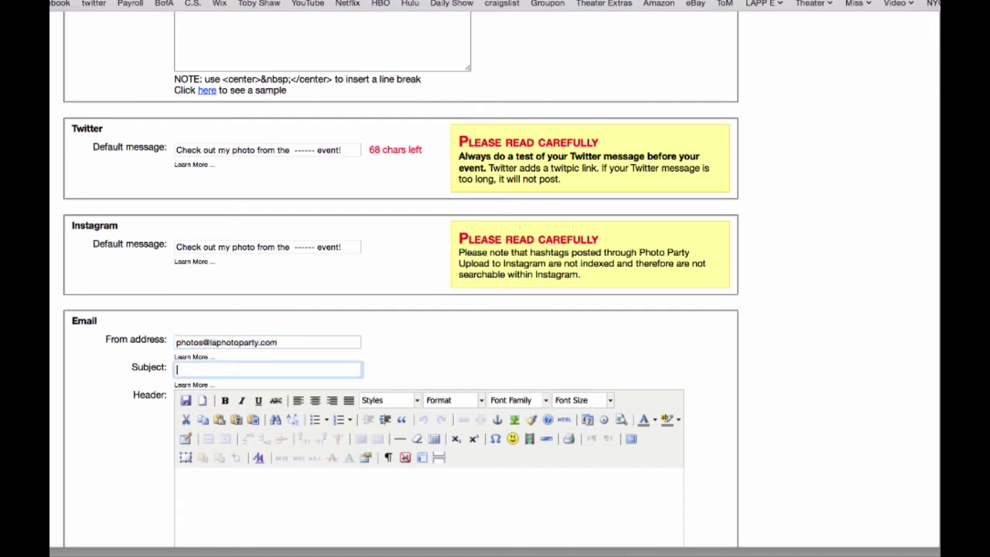
text(Check out my photo from the ------ event!)
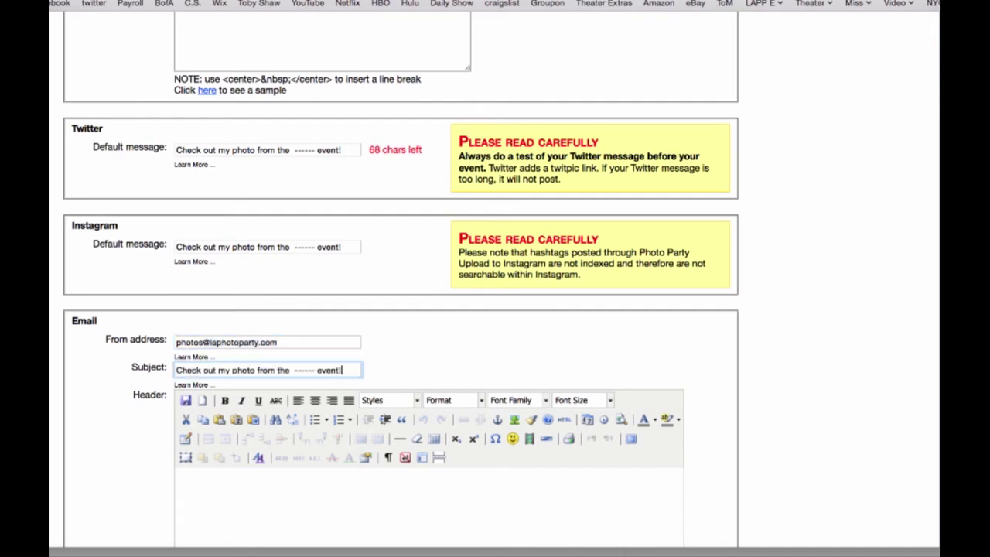
double_click(223, 369)
text(your)
scroll(399, 369, down, 3)
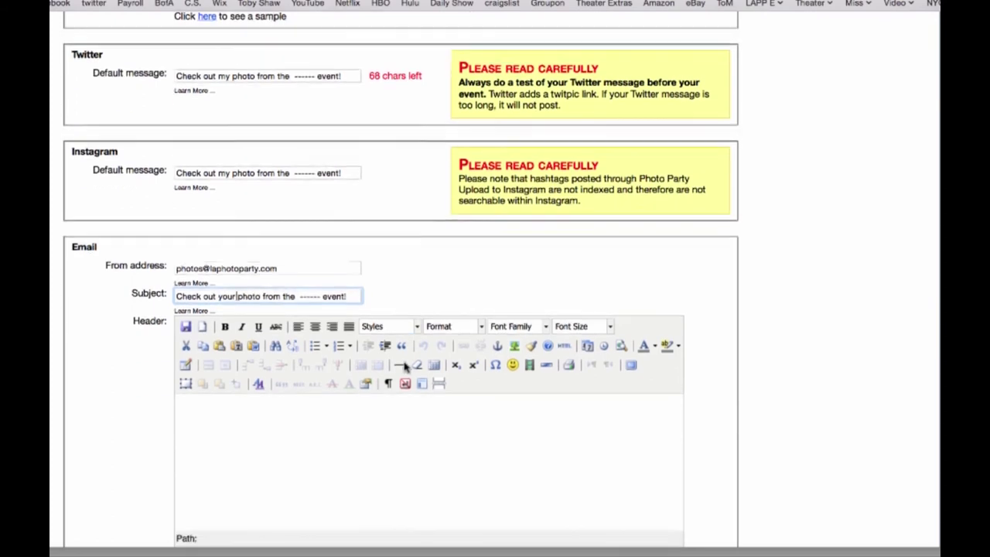
- Set the email header to 'Check out your photo from the ------ event!' at 18pt
click(391, 373)
text(Check out my photo from the  ------ event!)
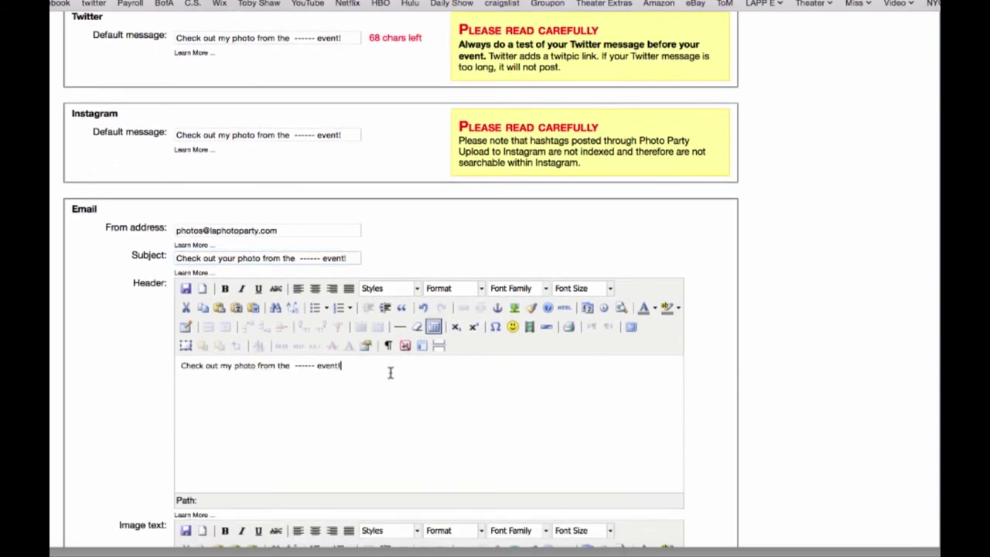
double_click(225, 367)
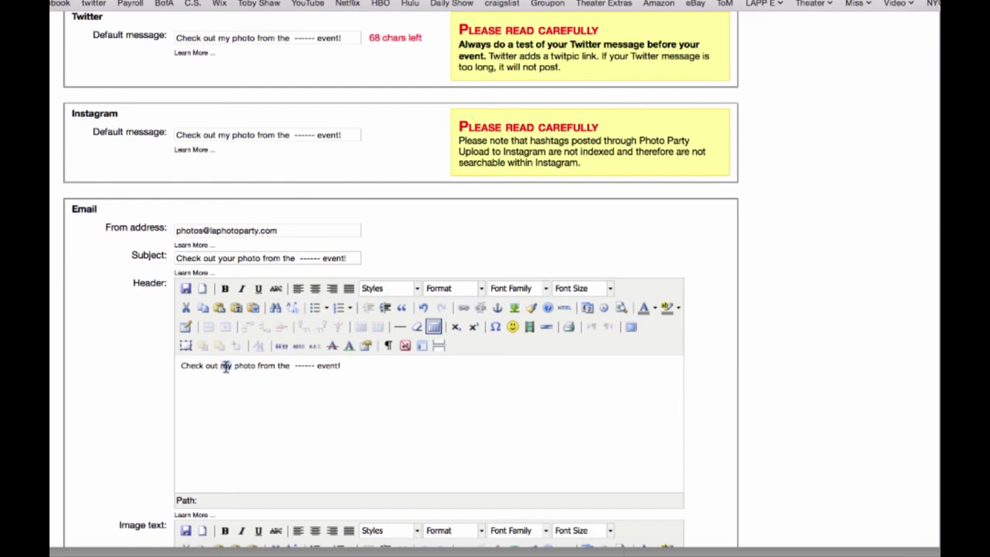
text(your)
key(super+a)
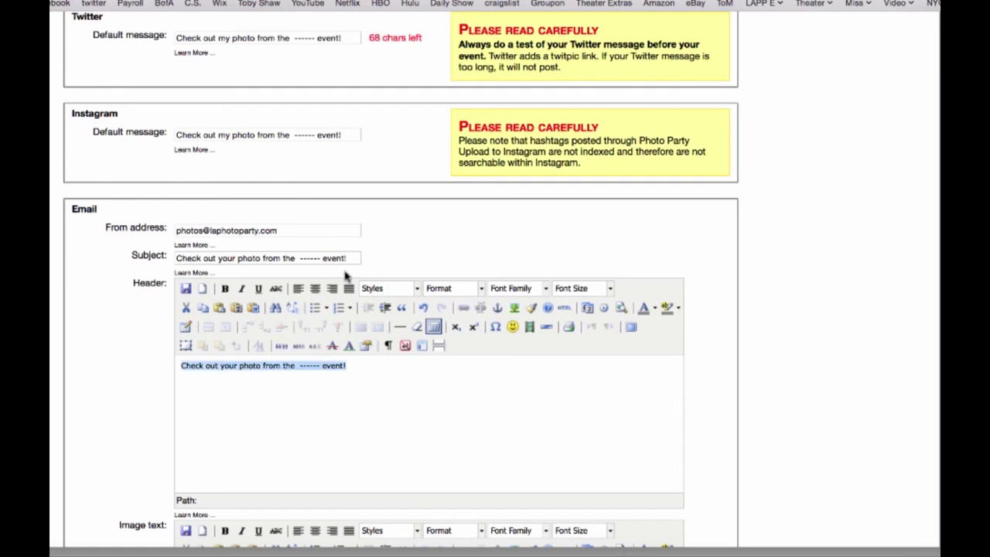
click(593, 287)
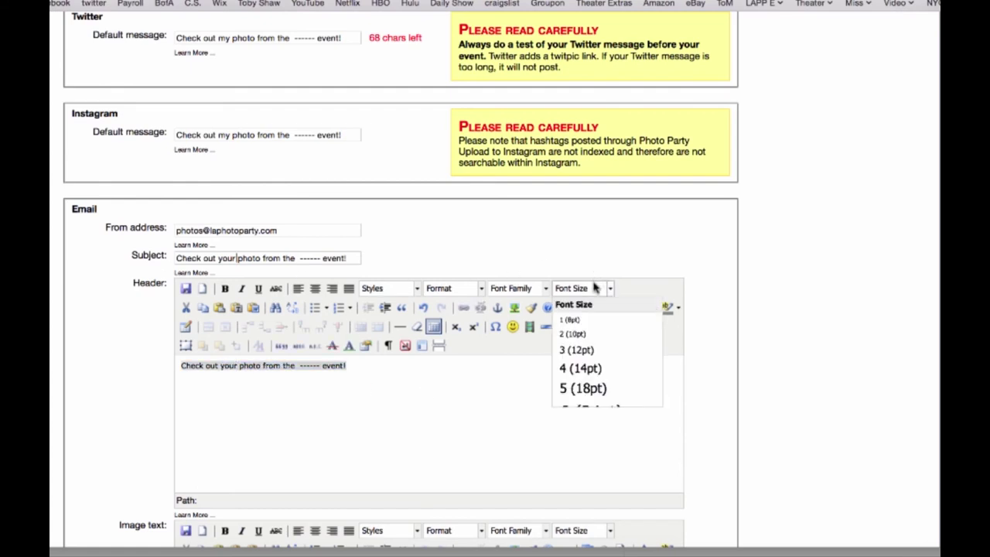
click(583, 388)
click(586, 395)
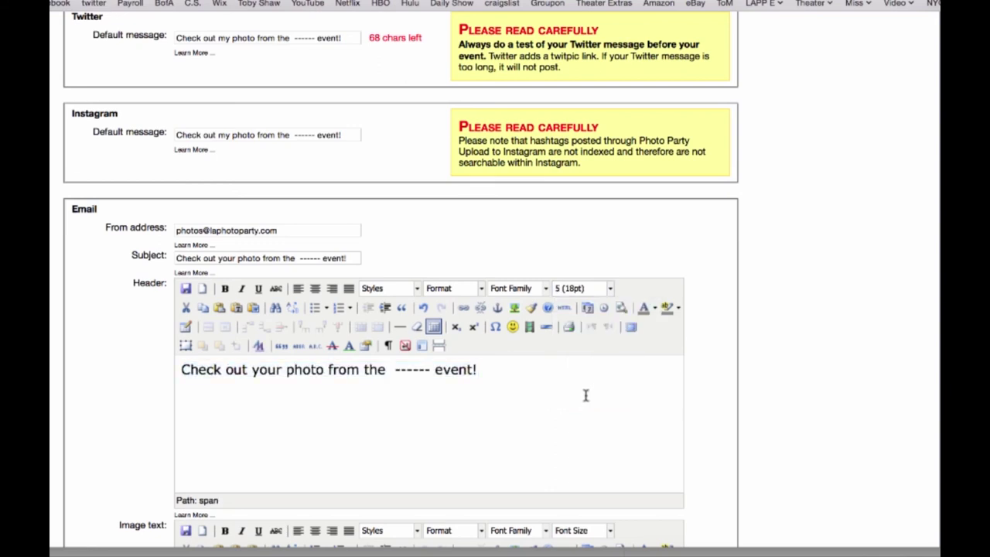
scroll(586, 395, down, 5)
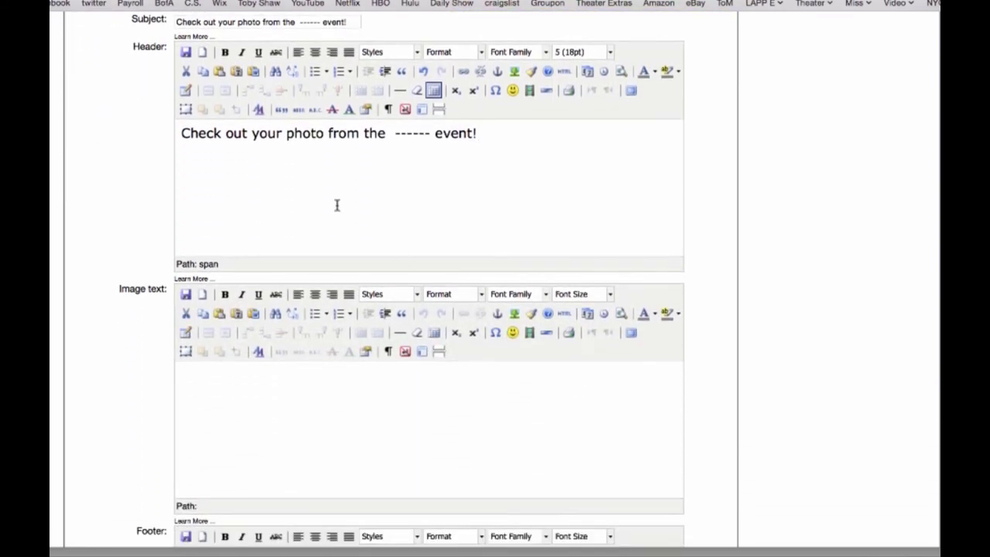
scroll(219, 370, down, 7)
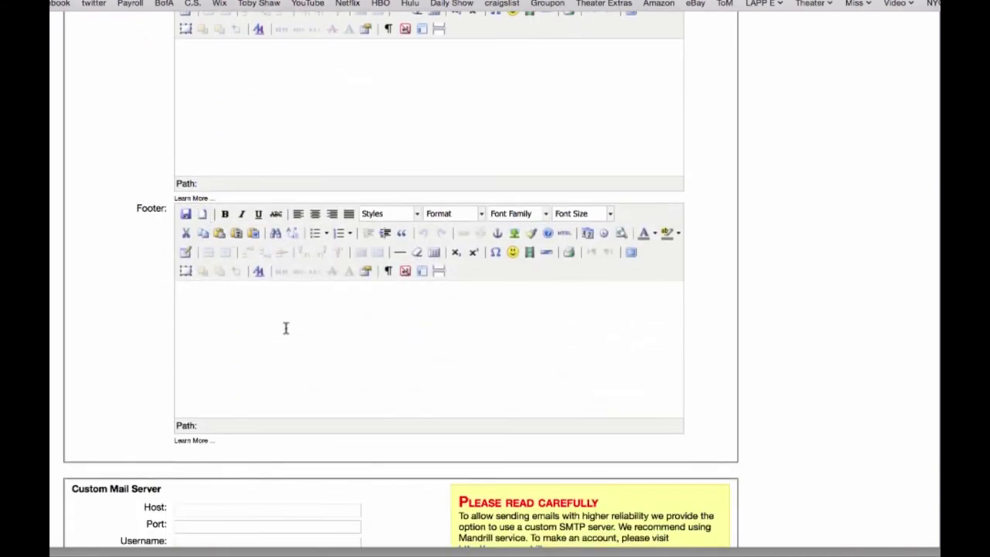
scroll(285, 328, down, 3)
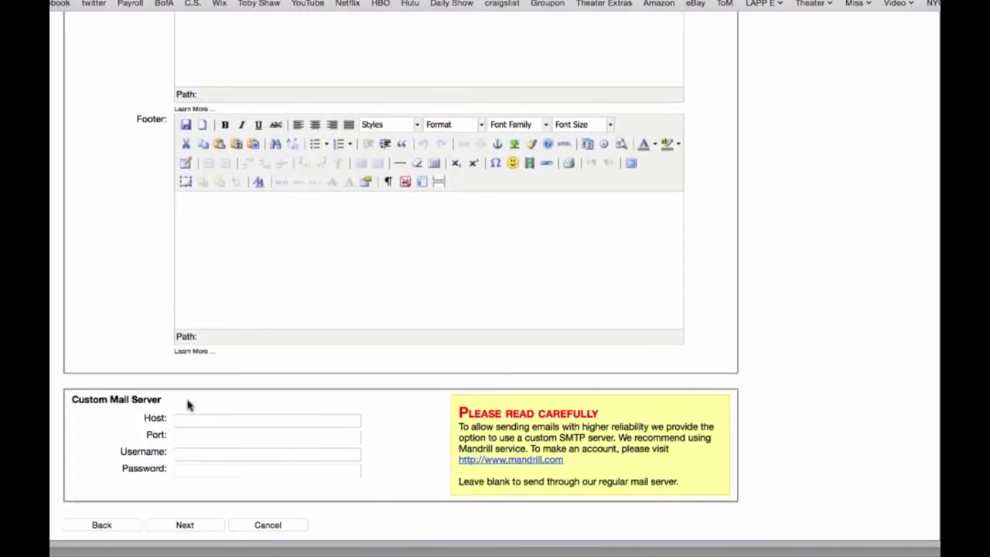
- Advance to the Terms and Conditions, review them and accept to create the event
click(194, 525)
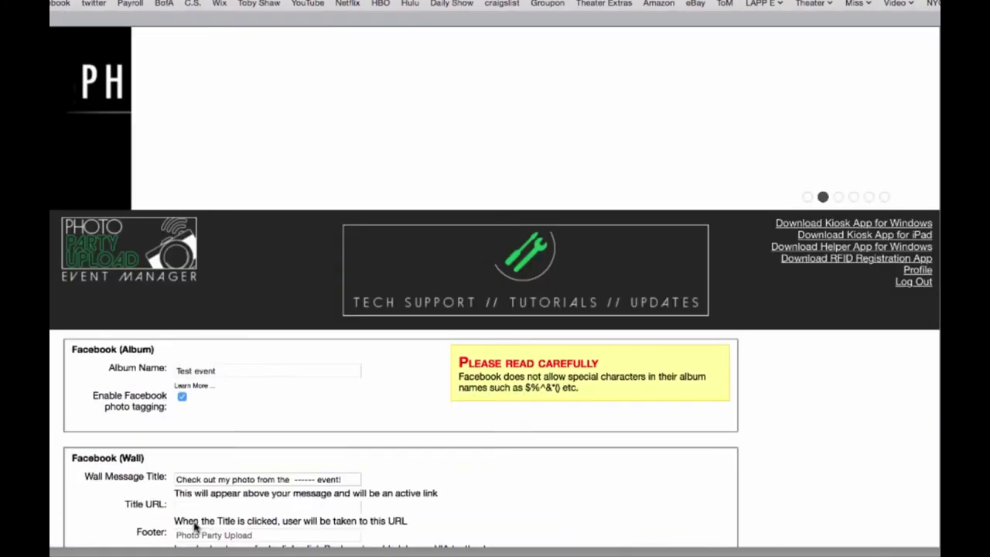
scroll(609, 385, down, 6)
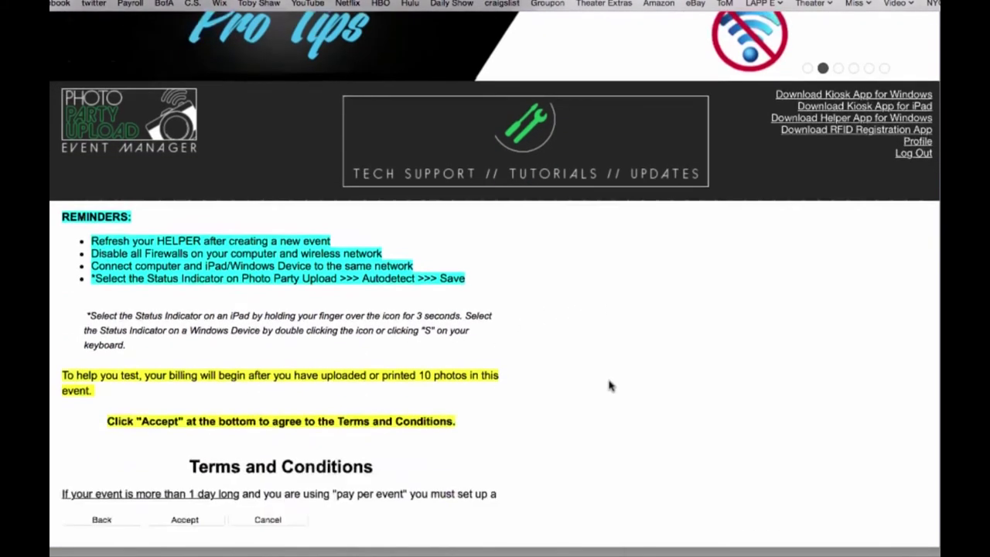
scroll(305, 285, down, 8)
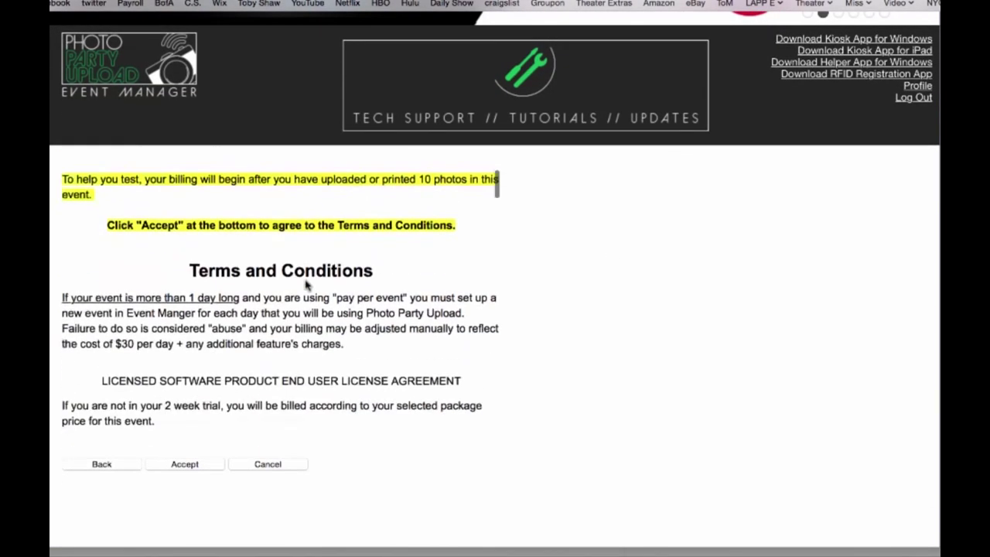
scroll(305, 286, up, 2)
scroll(306, 285, up, 1)
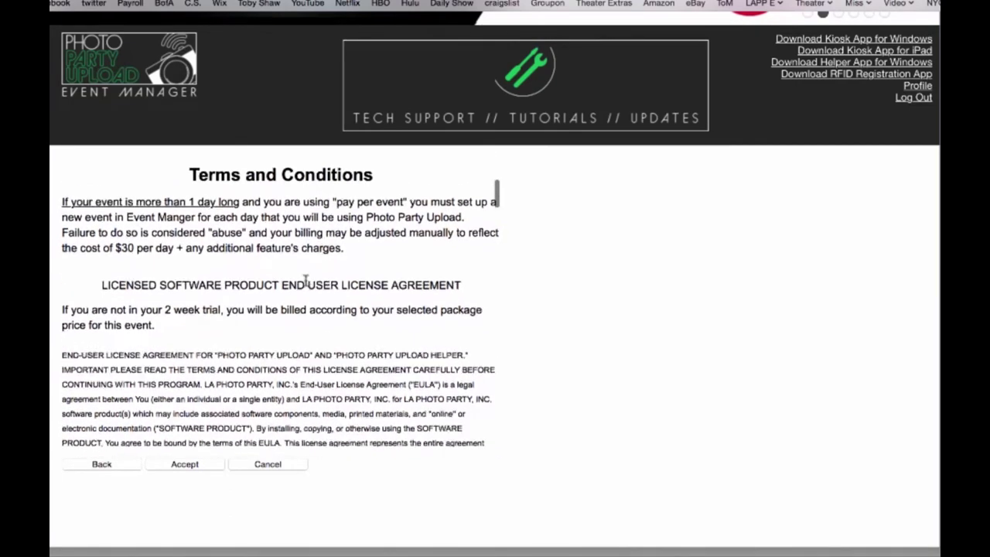
click(203, 466)
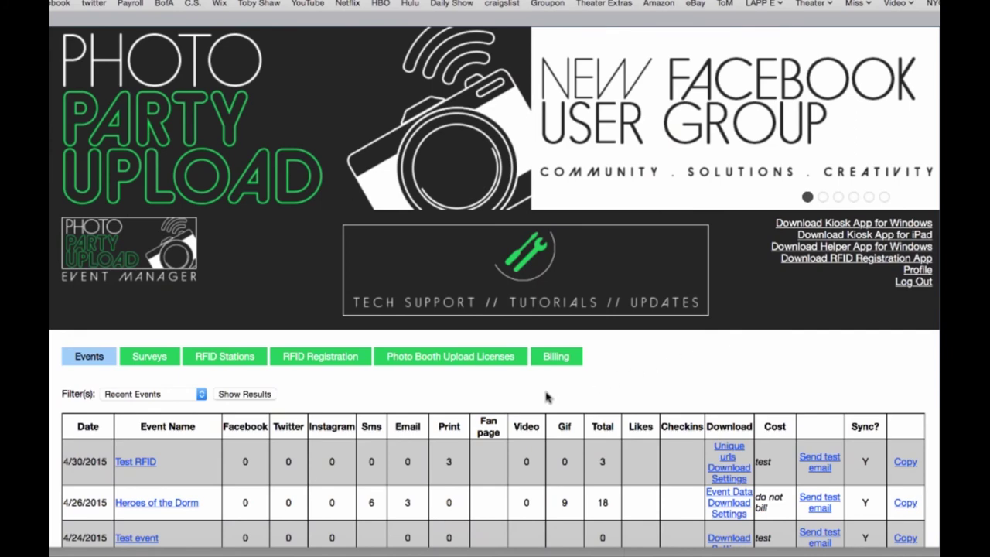
- Scroll the events table to find the Test event dated 4/24/2015
scroll(435, 415, down, 5)
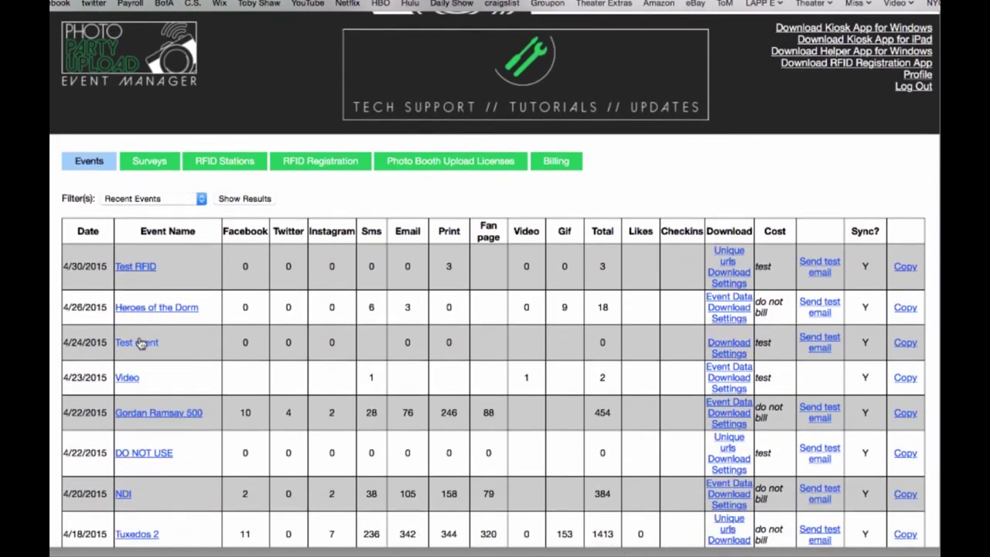